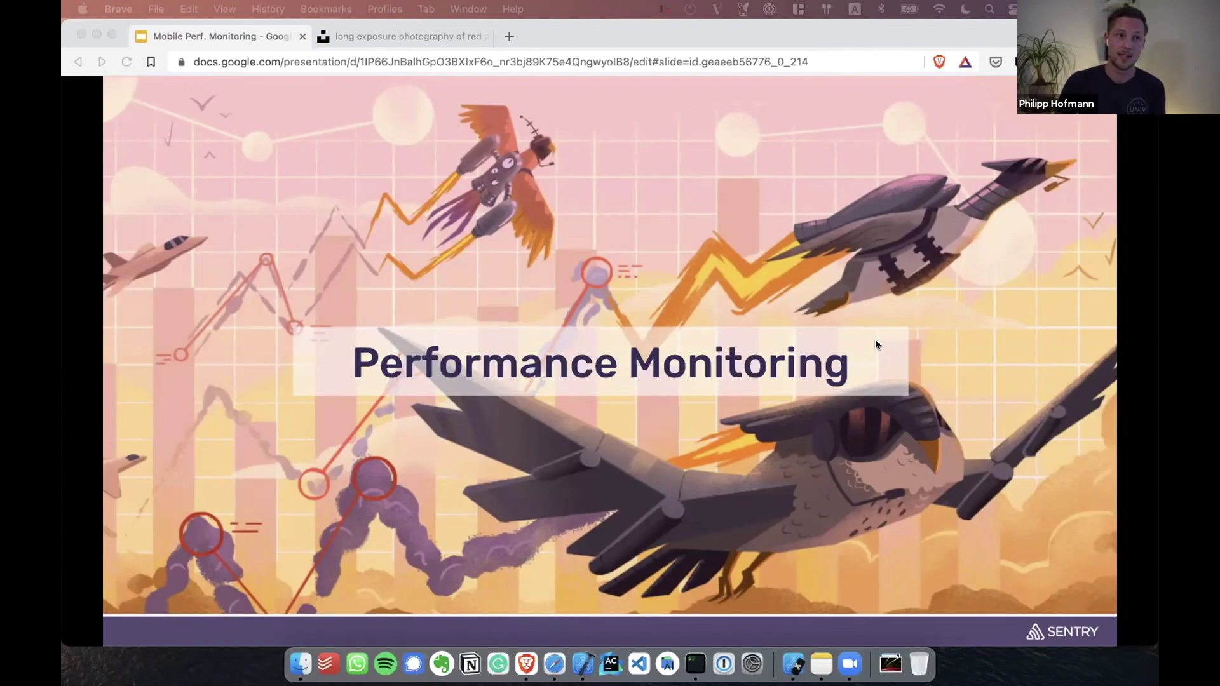
- Advance from the Performance Monitoring title to the Distributed Tracing slide
key("Right")
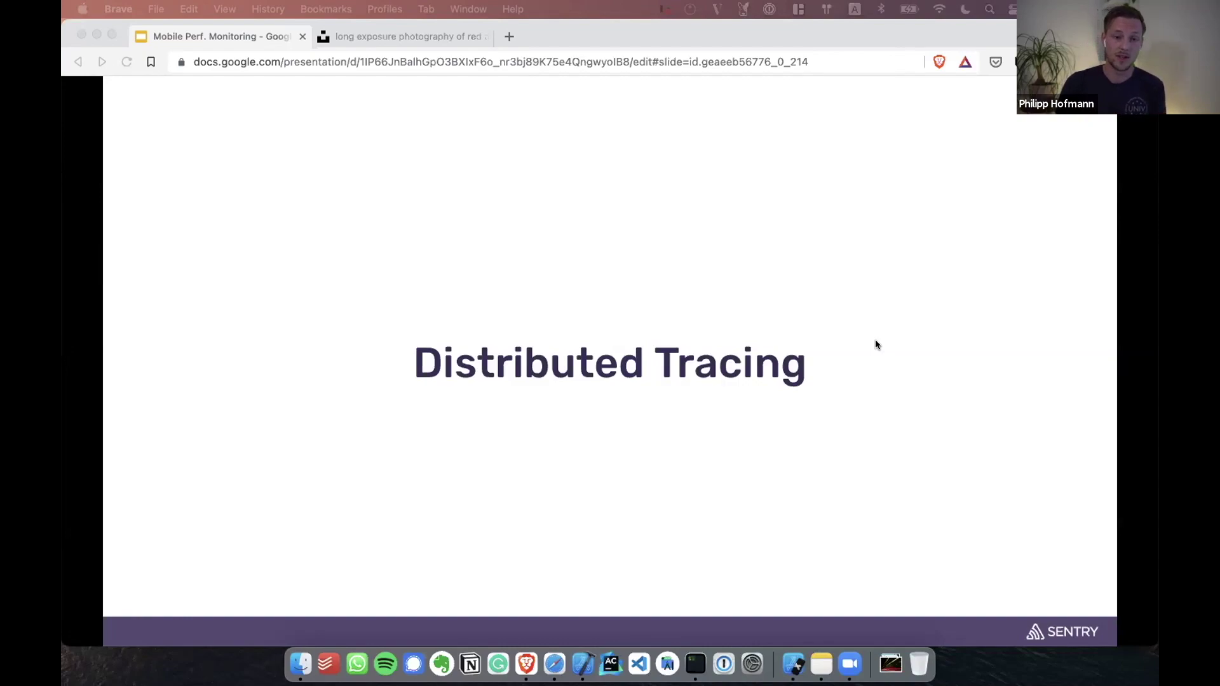
- Advance to the slide showing the single red Trace timeline bar
key("Right")
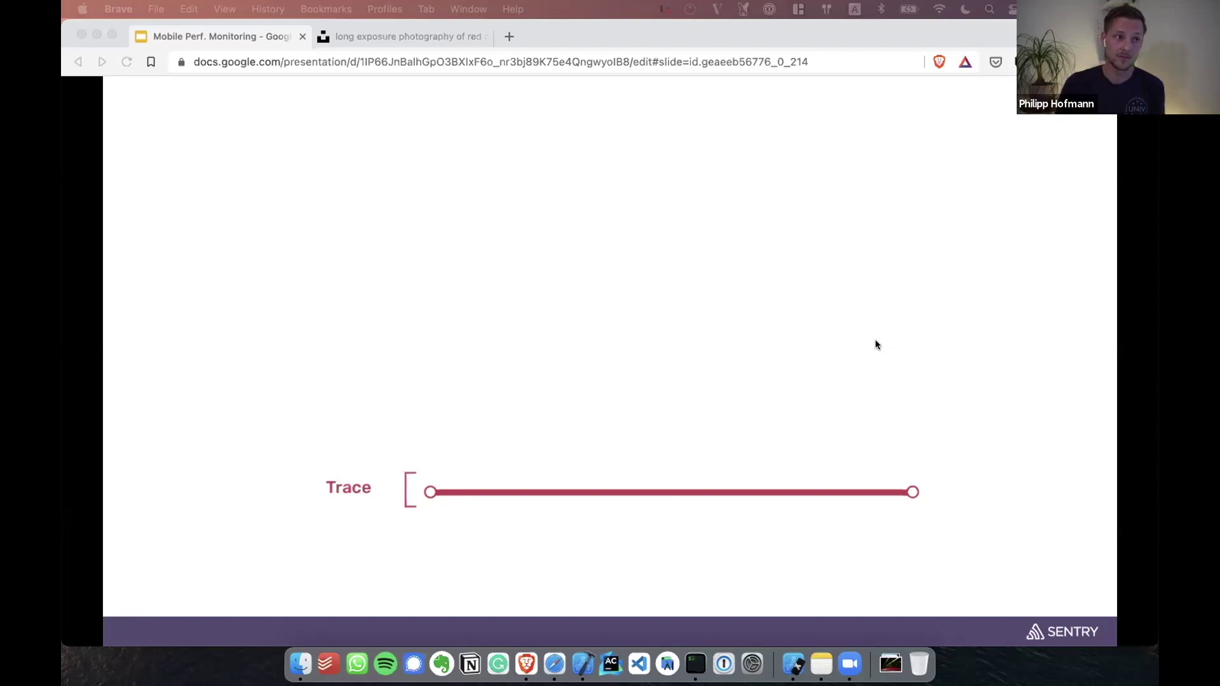
- Reveal the Transactions row with Browser, Backend and Database Server segments
key("Right")
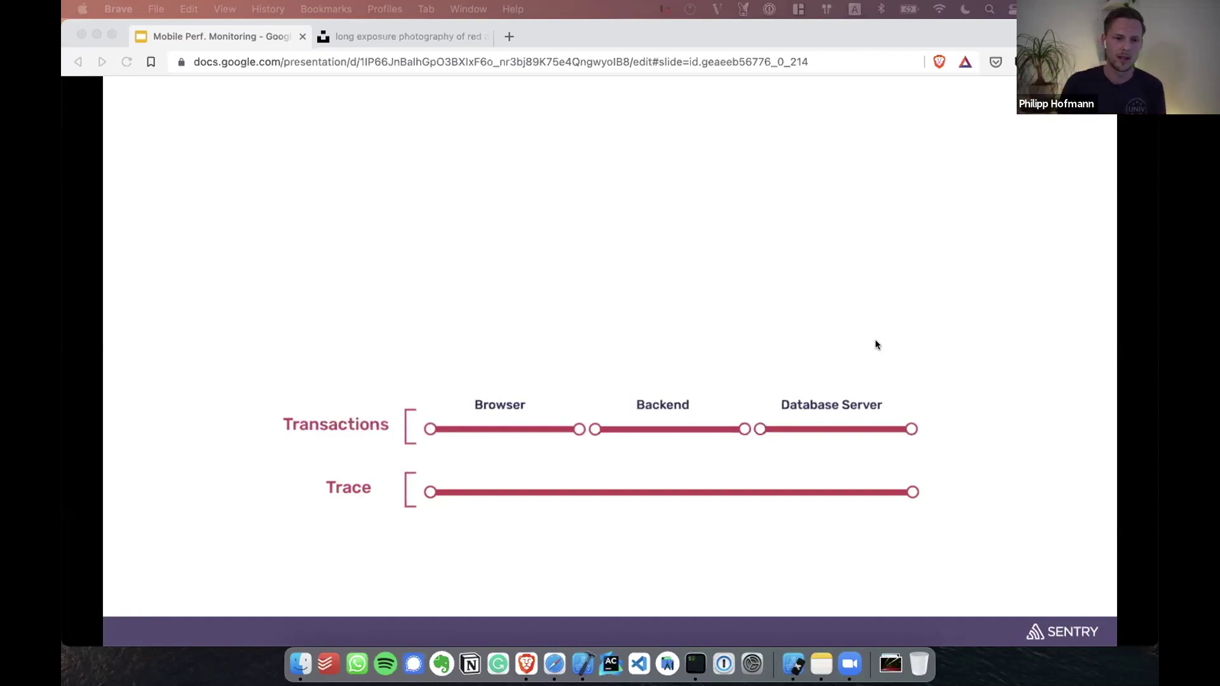
- Relabel Browser as Mobile, then reveal Spans: Page Load, JSON Request, Query Request
key("Right")
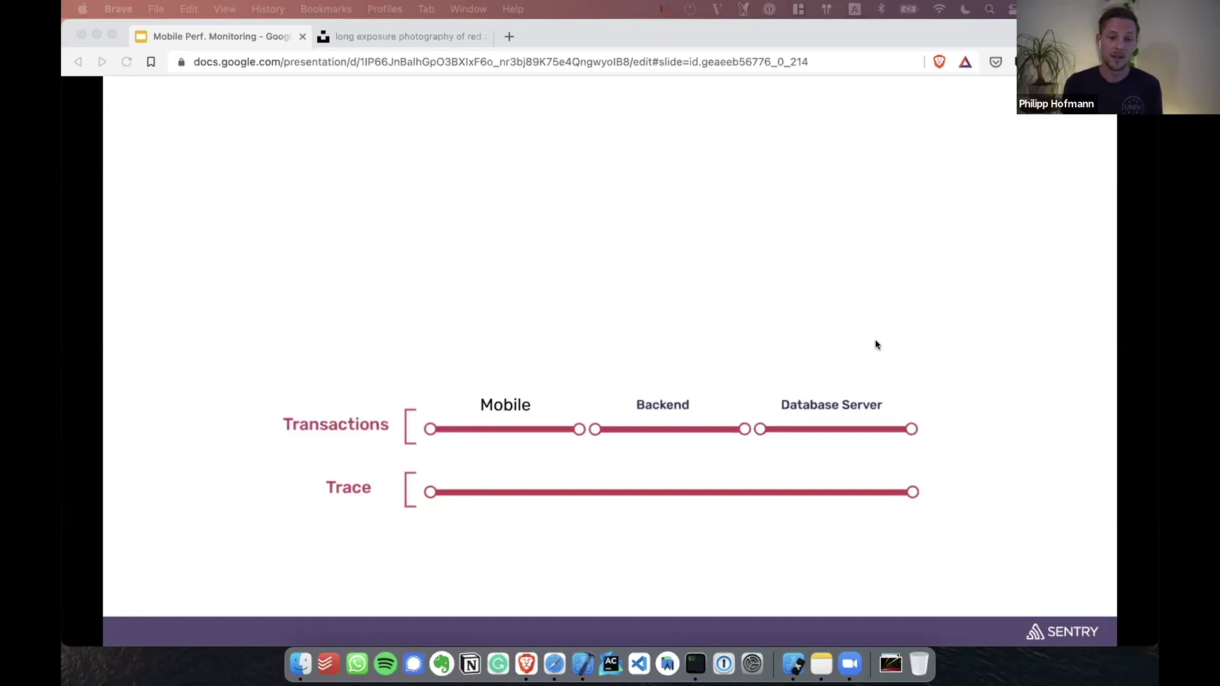
key("Right")
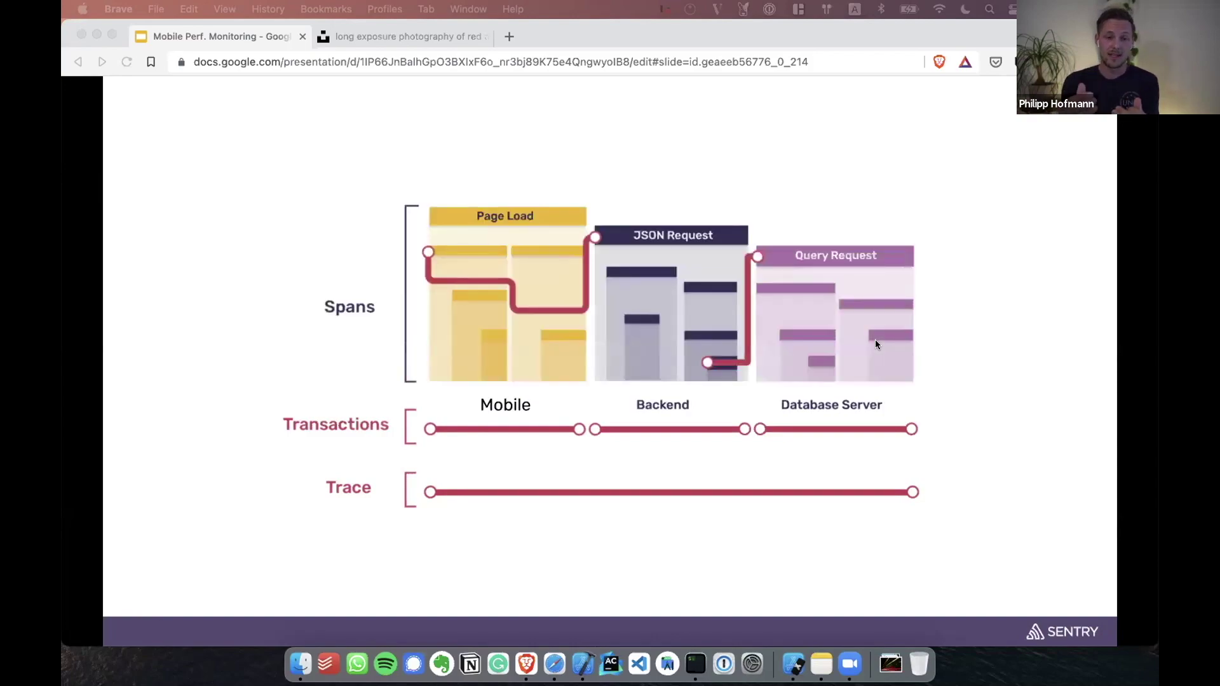